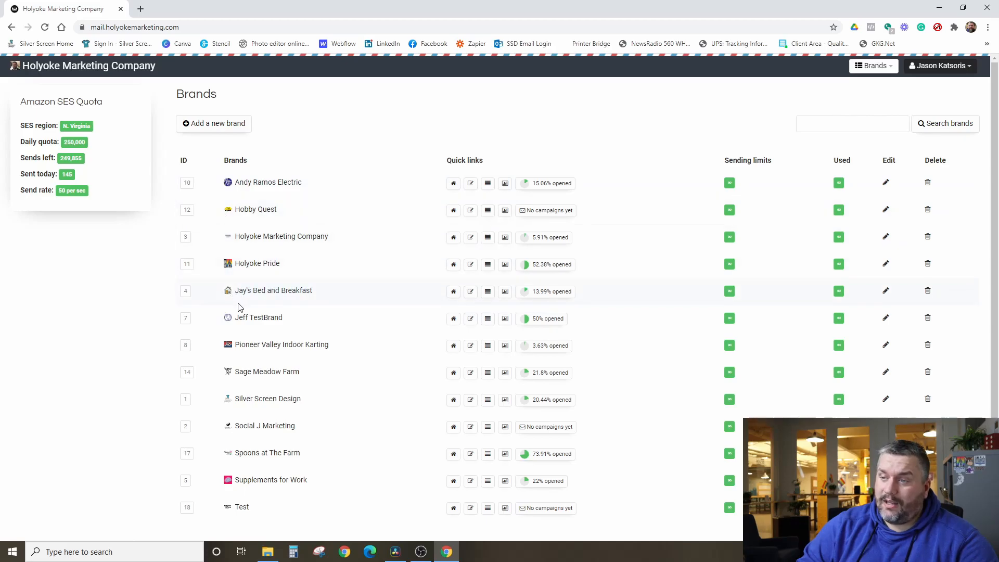
Start a new brand and fill in its From name with the saved sender name for Holyoke Marketing Company
left_click(216, 125)
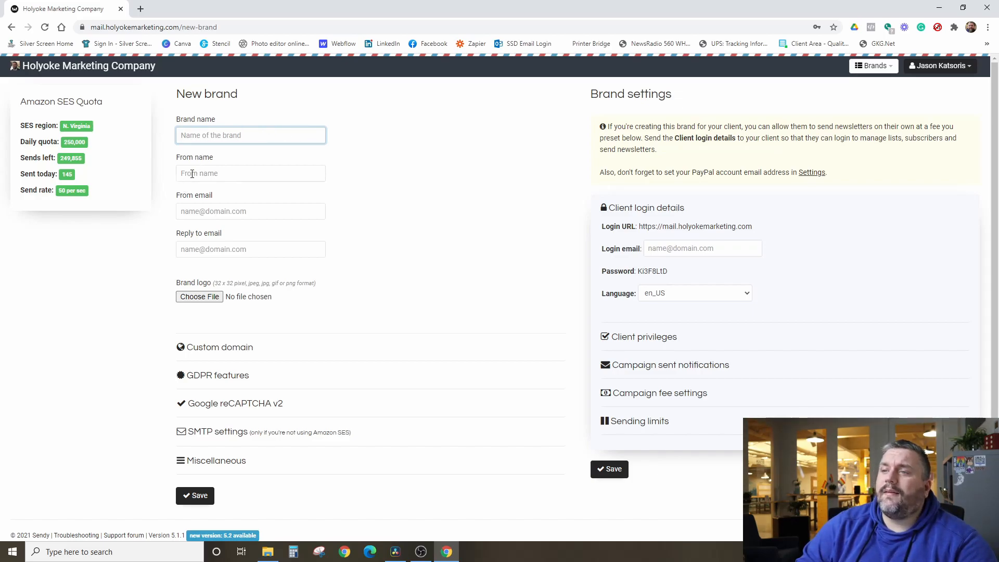
left_click(222, 172)
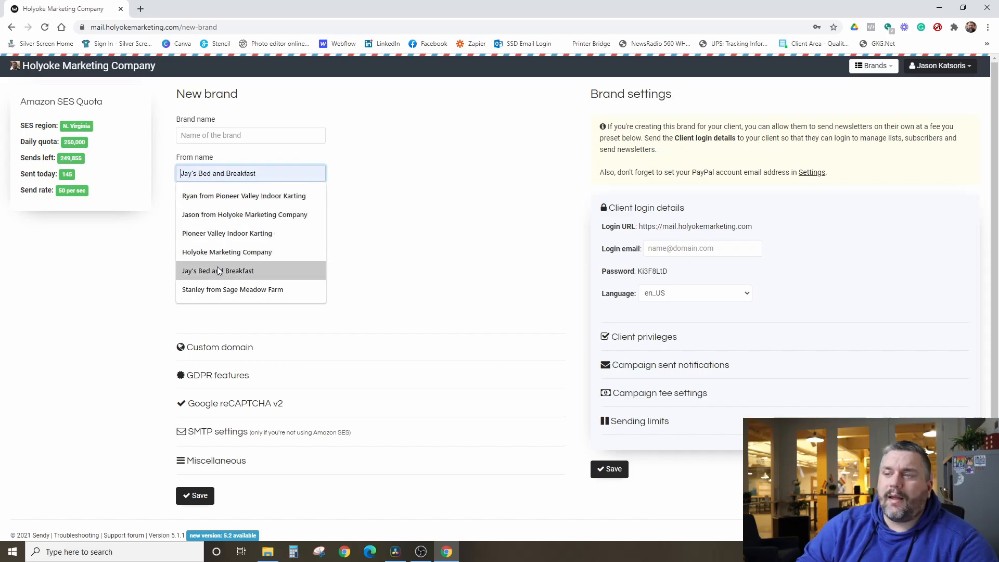
left_click(230, 213)
left_click(357, 211)
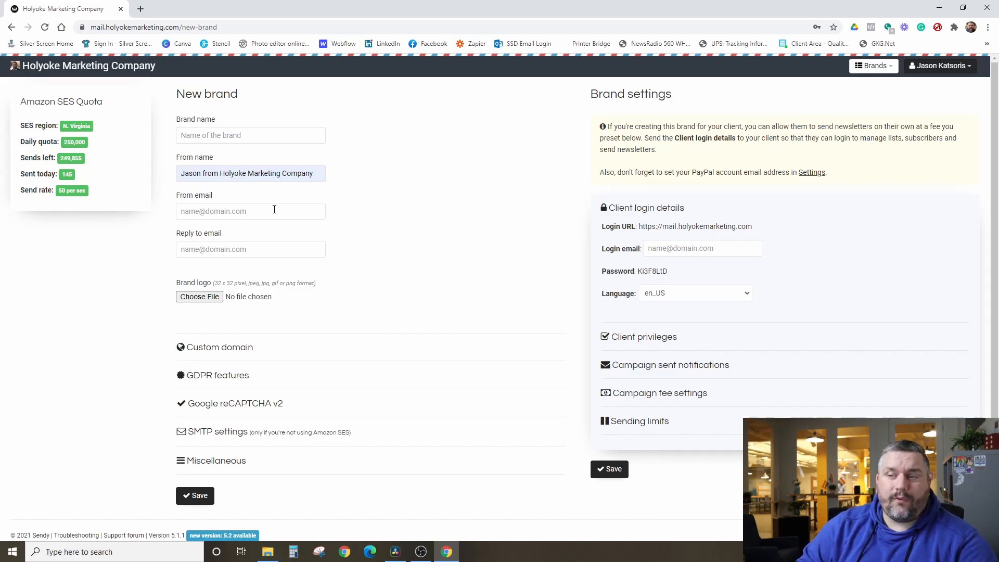
Fill in the brand's From email and Reply to email with the sender's e-mail address
left_click(275, 209)
left_click(283, 232)
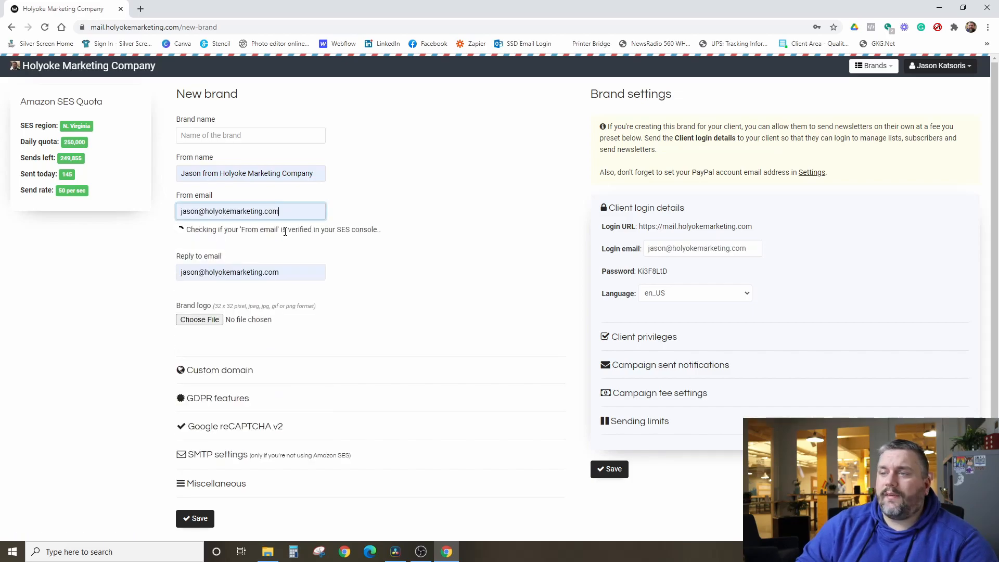
left_click(386, 205)
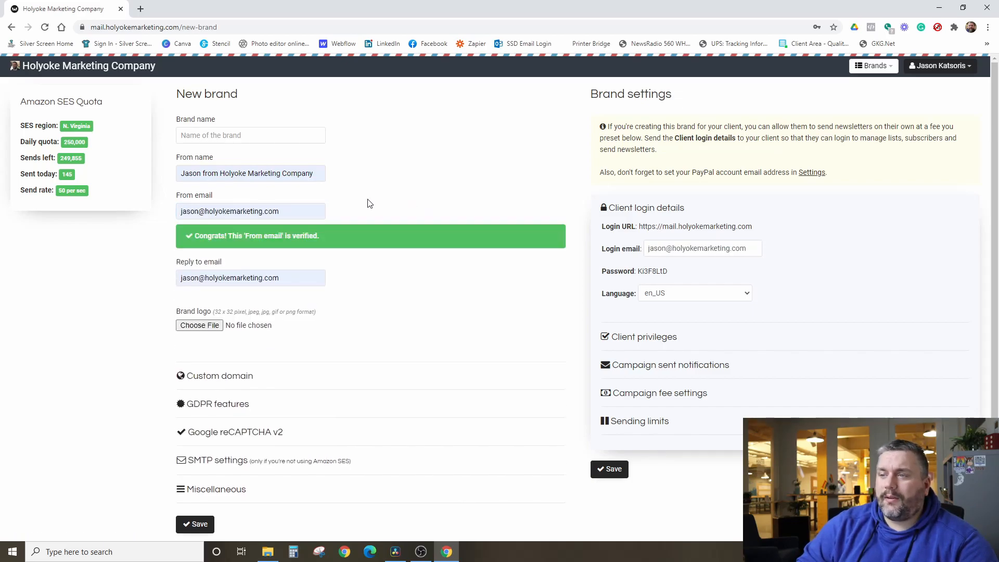
left_click(273, 283)
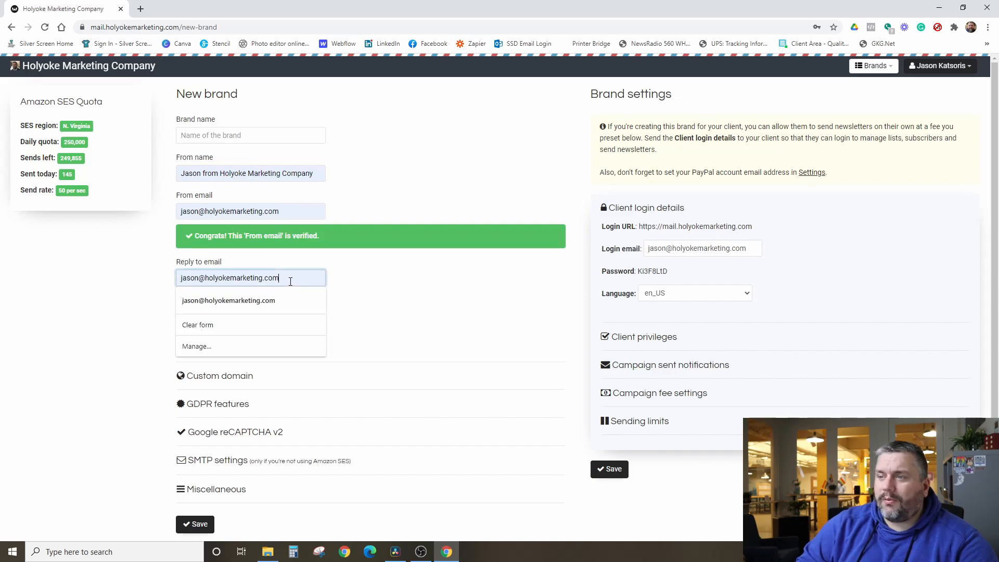
left_click(269, 297)
left_click(154, 301)
left_click(199, 325)
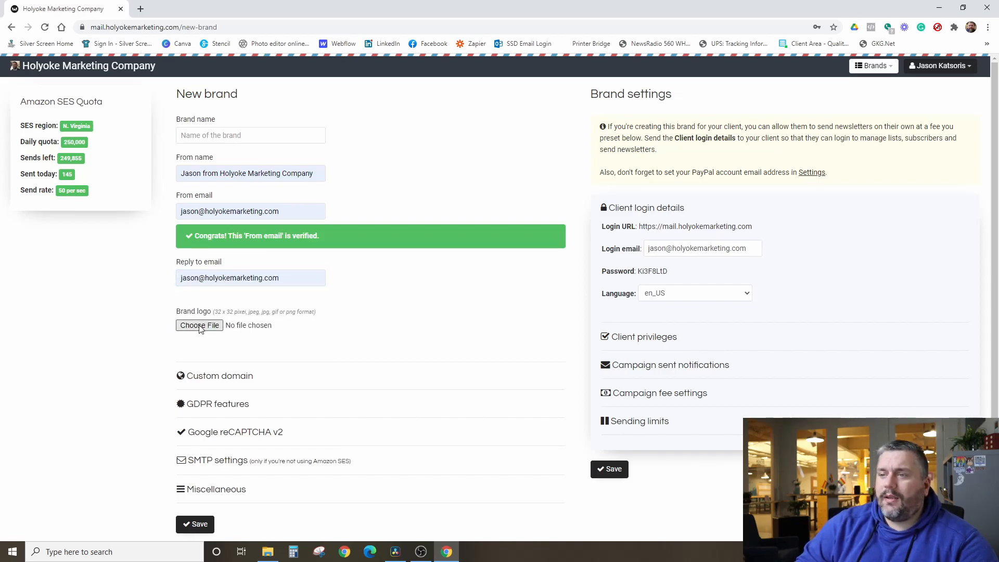
left_click(317, 232)
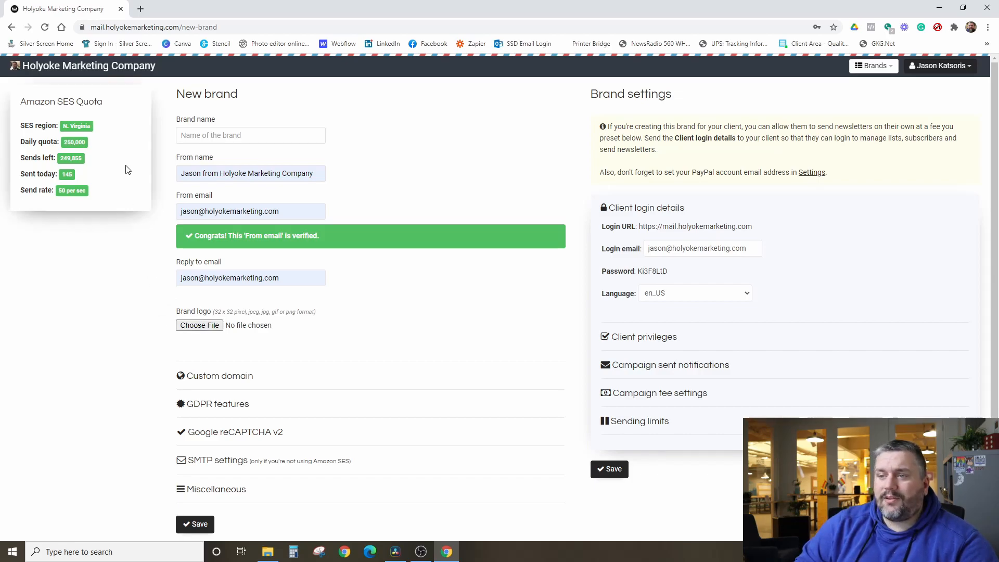
Review the brand's custom domain settings, including the licensing note and the enable option
scroll(147, 296, "down", 1)
left_click(254, 335)
scroll(142, 278, "down", 4)
scroll(165, 253, "up", 2)
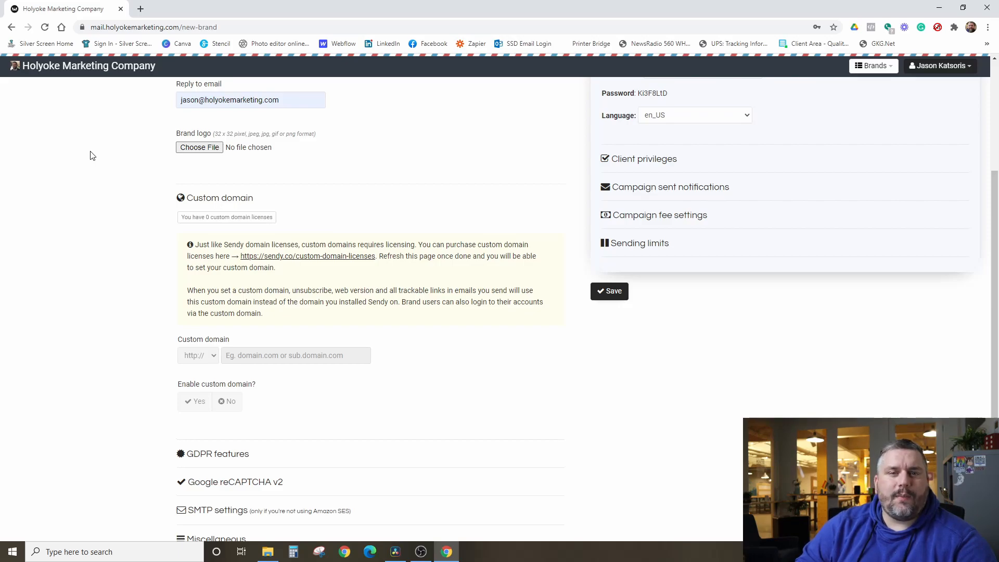
scroll(136, 217, "down", 2)
scroll(149, 266, "up", 1)
scroll(133, 326, "down", 1)
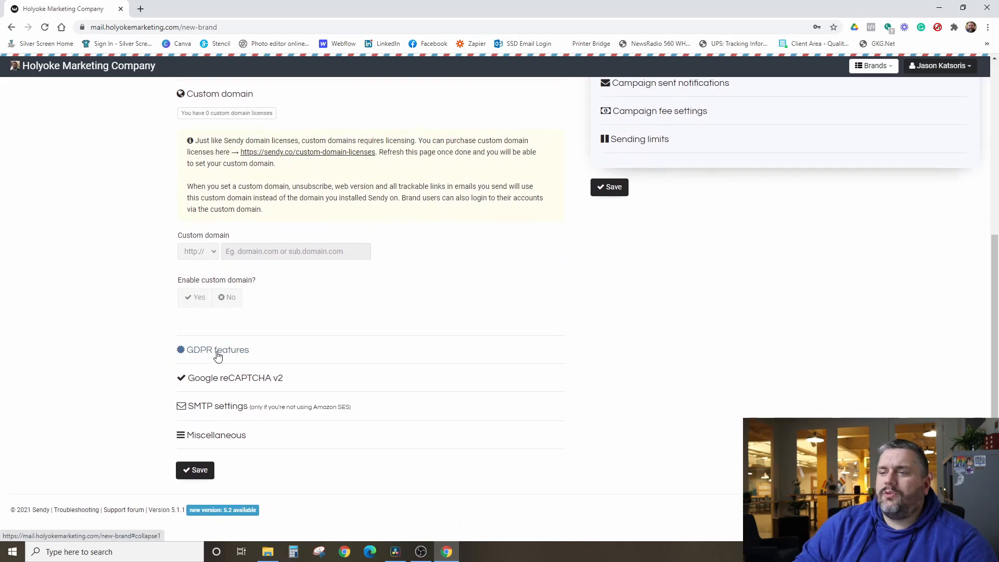
Review the GDPR features, covering the GDPR options and the safe switches for campaigns and autoresponders
left_click(216, 352)
scroll(112, 163, "down", 1)
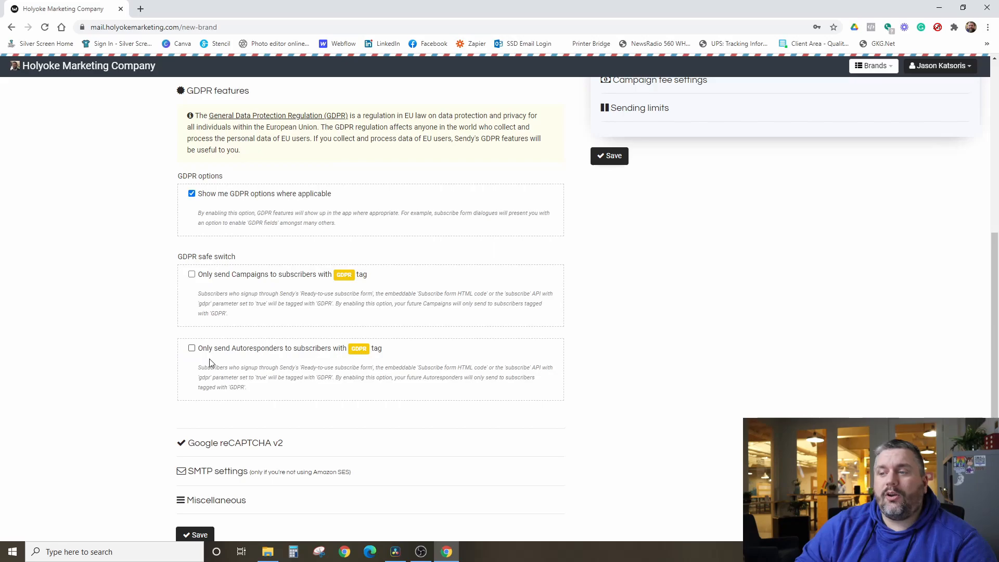
scroll(125, 208, "down", 2)
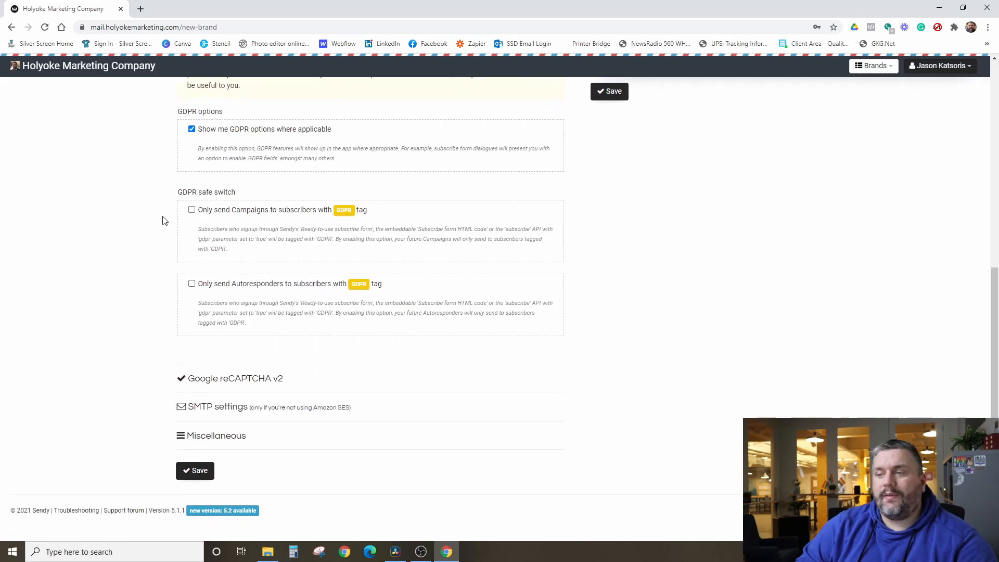
scroll(198, 206, "up", 3)
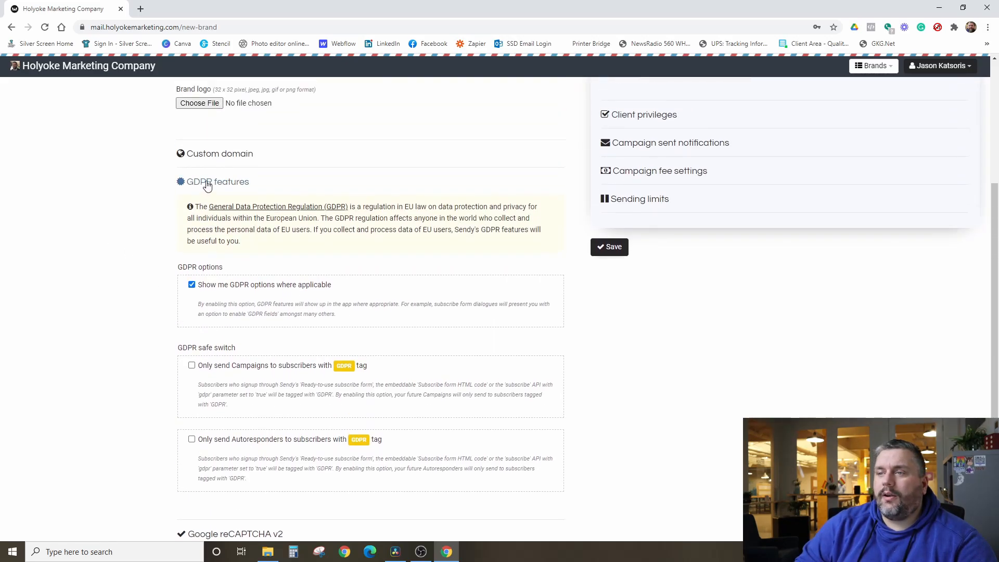
left_click(205, 182)
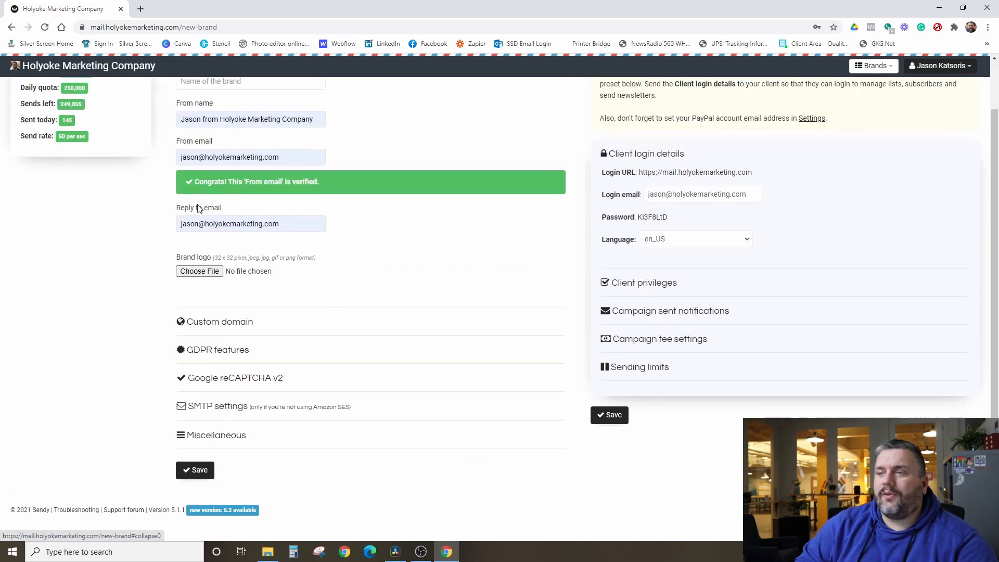
Examine the Google reCAPTCHA v2 key fields and the SMTP settings for the new brand
left_click(207, 379)
scroll(146, 320, "down", 1)
scroll(149, 312, "down", 3)
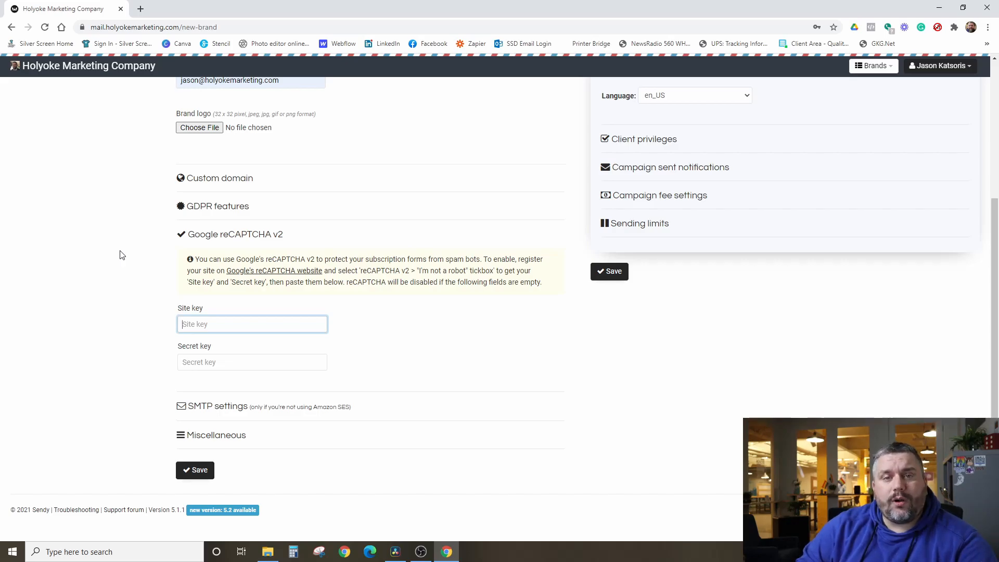
left_click(211, 237)
left_click(209, 406)
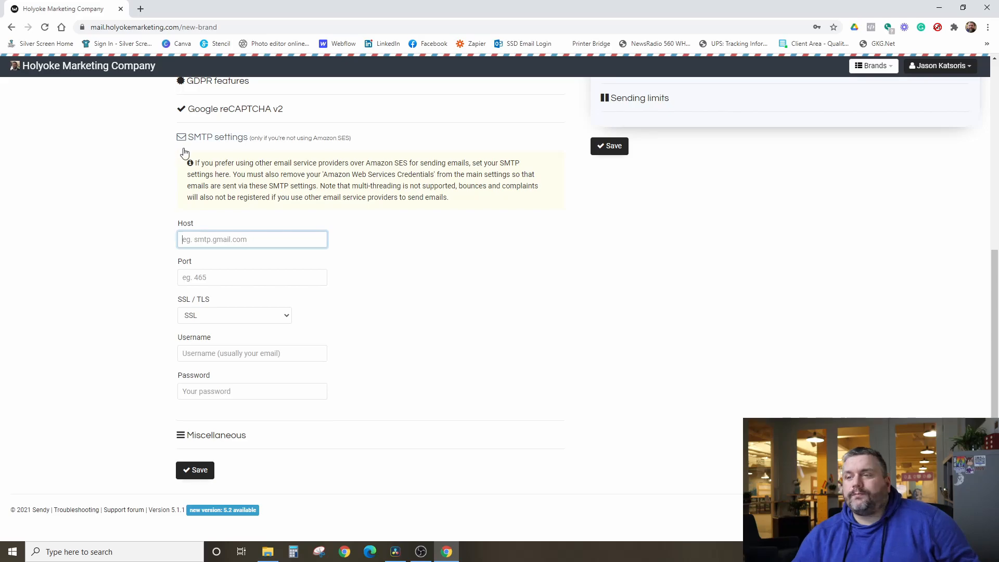
left_click(208, 137)
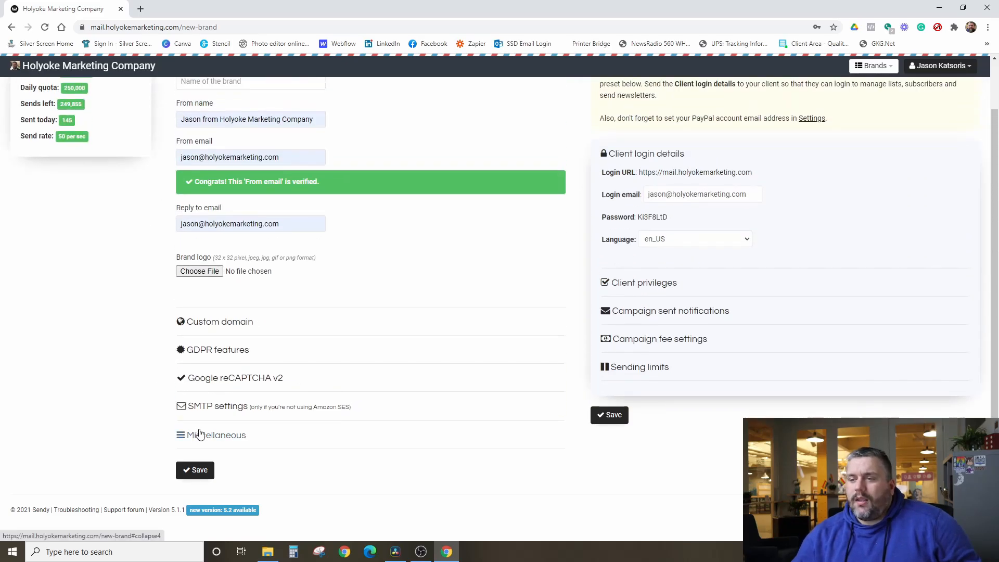
Review the miscellaneous settings for the default URL query string, test email subject prefix and allowed attachment file types
left_click(216, 435)
scroll(156, 312, "down", 5)
left_click(206, 177)
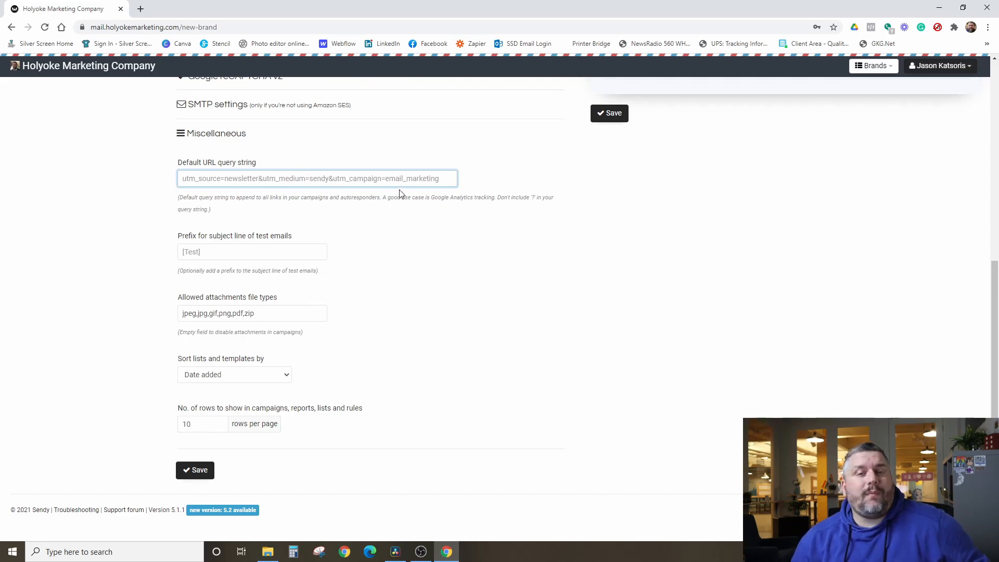
left_click(153, 178)
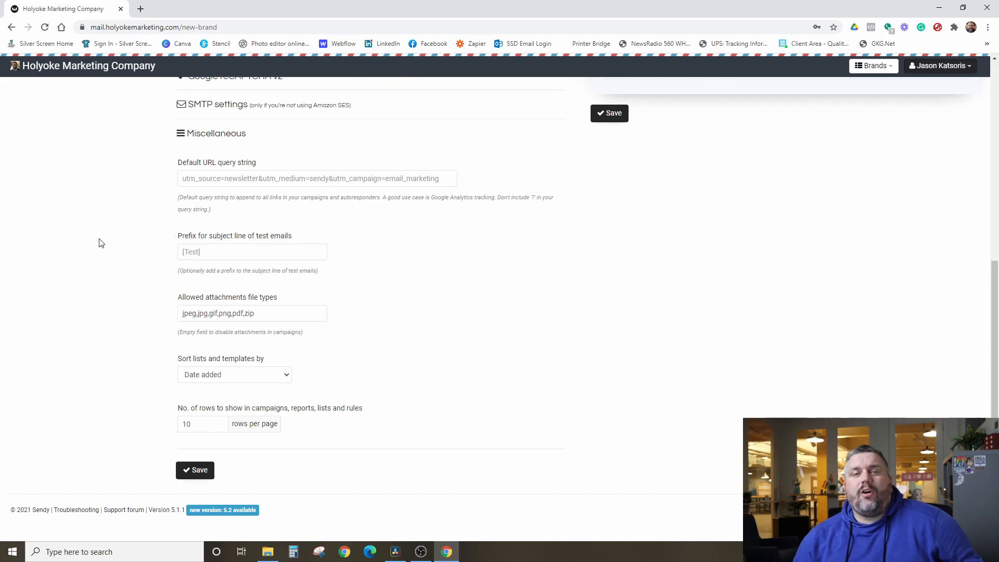
left_click(267, 252)
key("Escape")
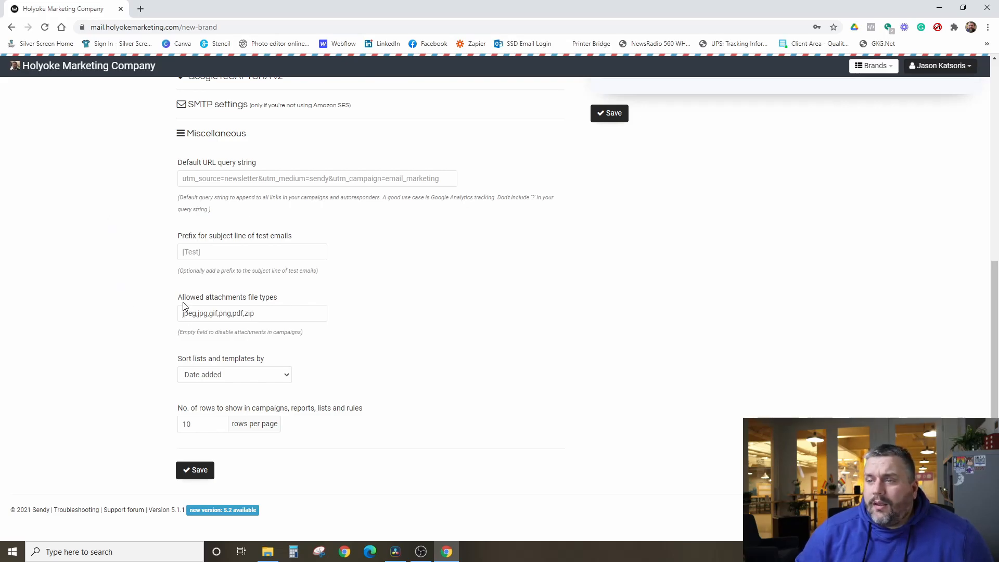
left_click_drag(178, 300, 279, 309)
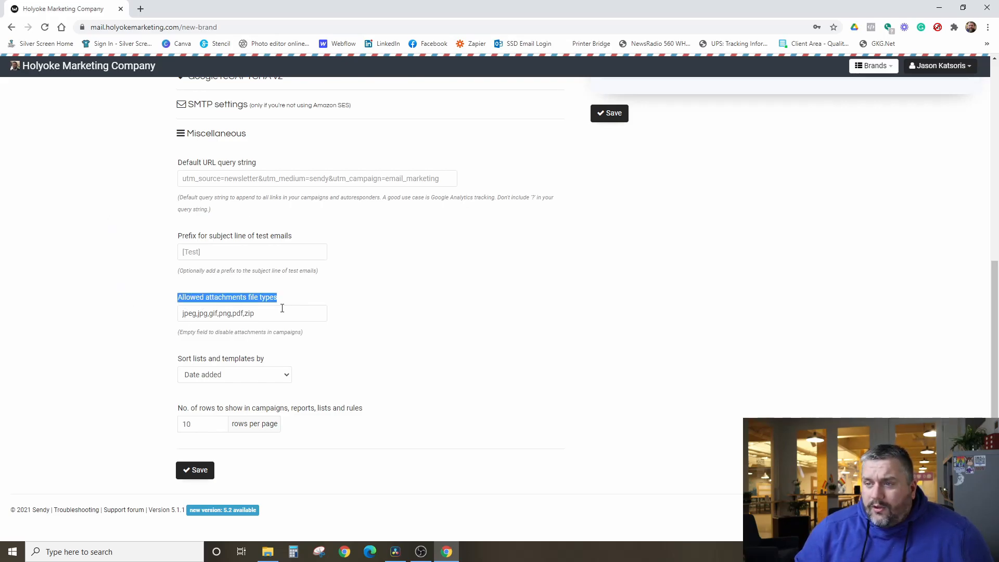
left_click(327, 318)
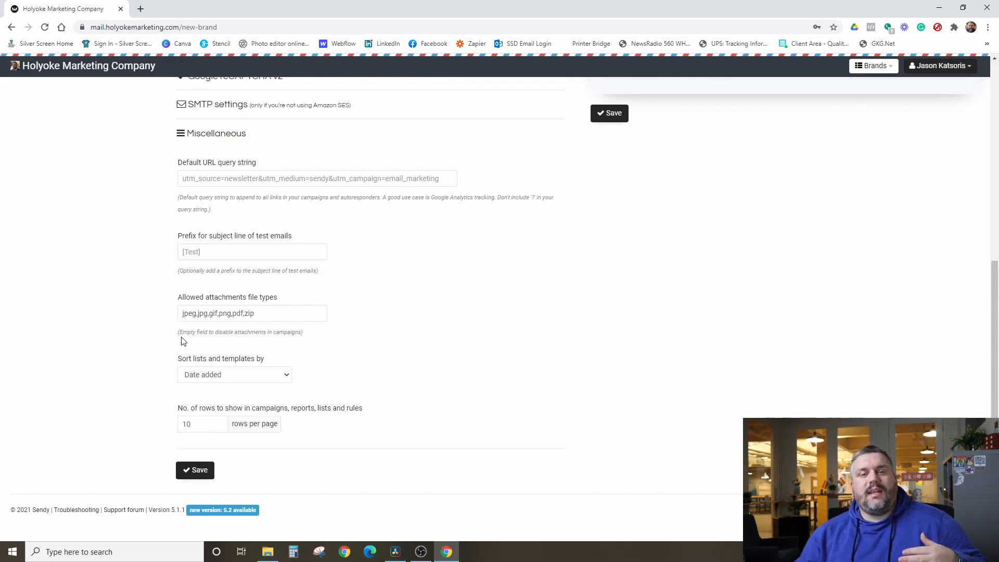
Check the sorting choices for lists and templates and the number of rows shown per page
left_click(190, 374)
left_click(166, 363)
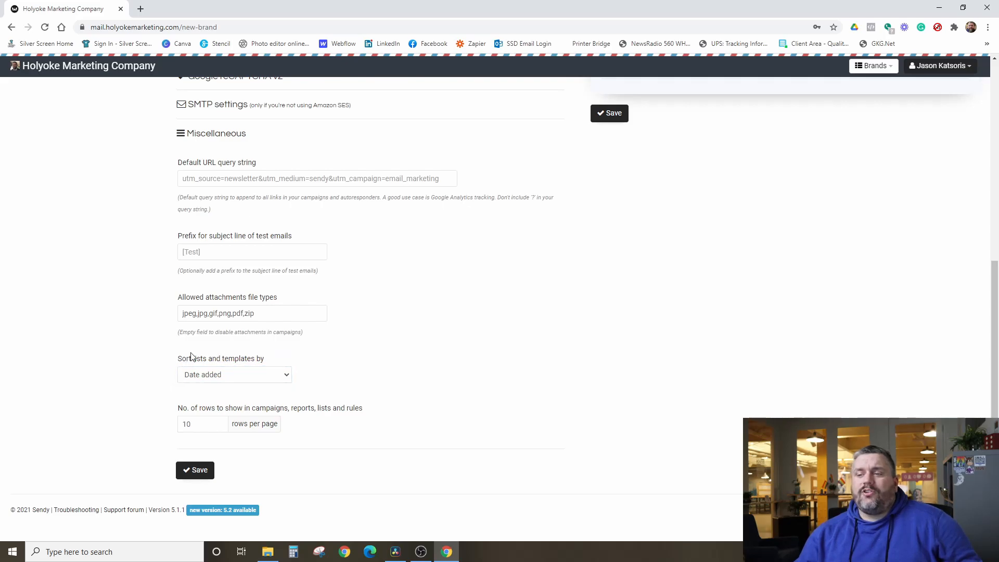
left_click(249, 370)
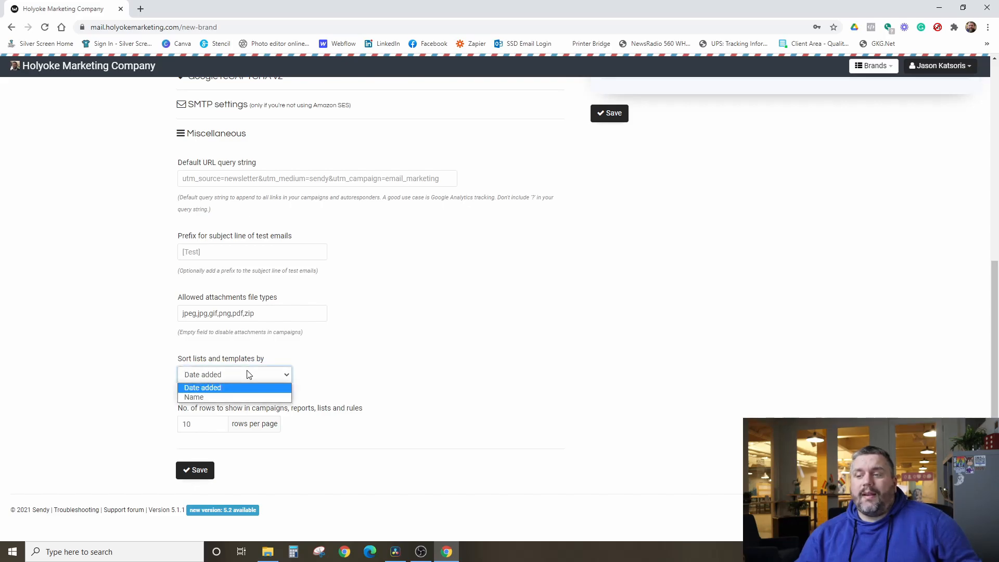
left_click(158, 372)
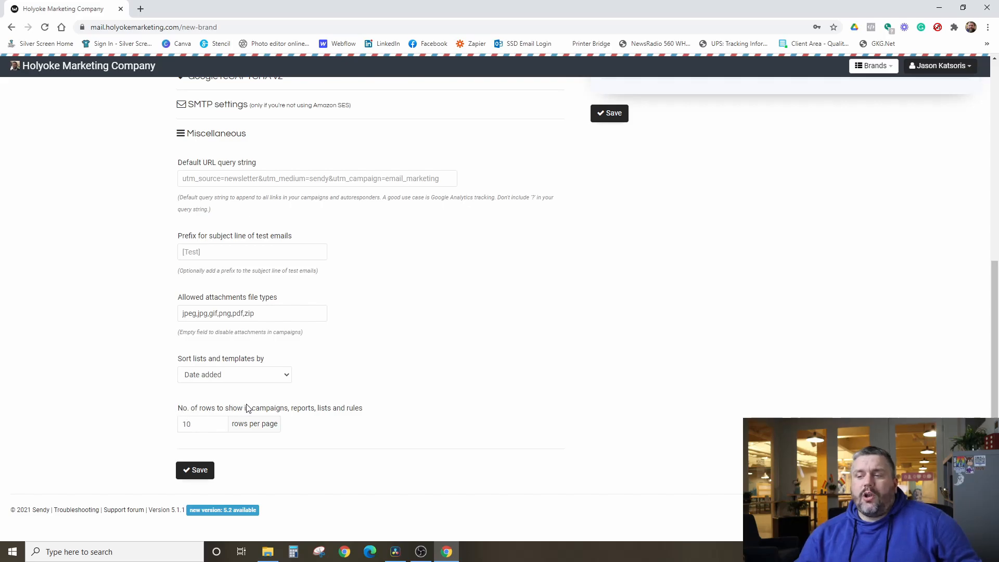
left_click(208, 429)
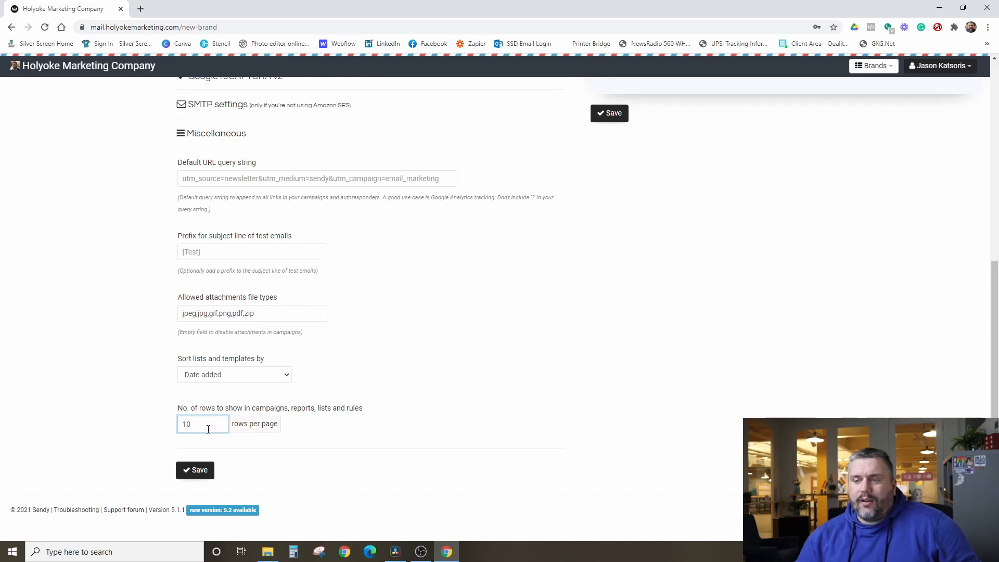
left_click(134, 405)
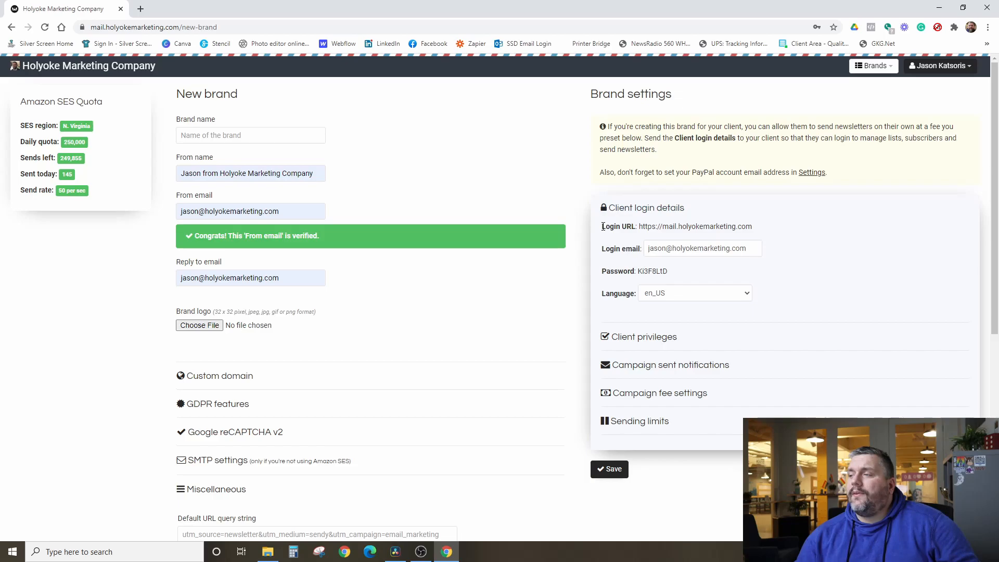
Examine the client login details, highlighting the login URL and checking the login email
left_click_drag(639, 227, 755, 227)
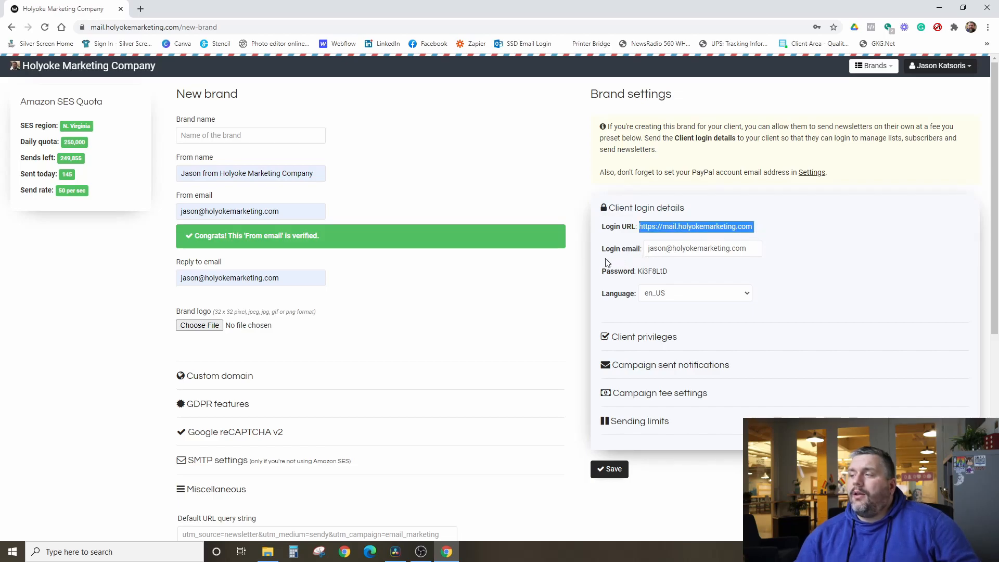
left_click_drag(747, 248, 753, 227)
left_click(617, 246)
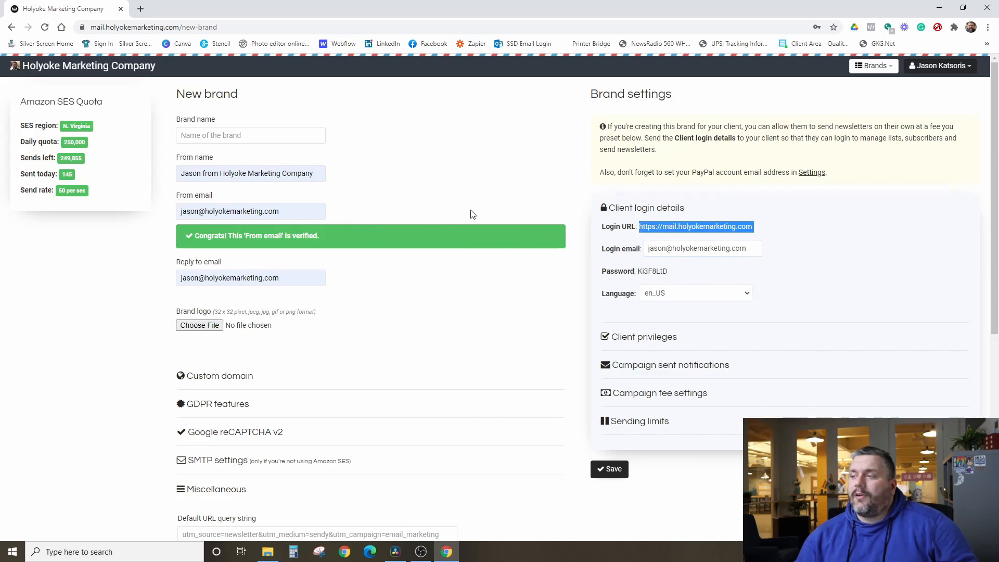
left_click(782, 250)
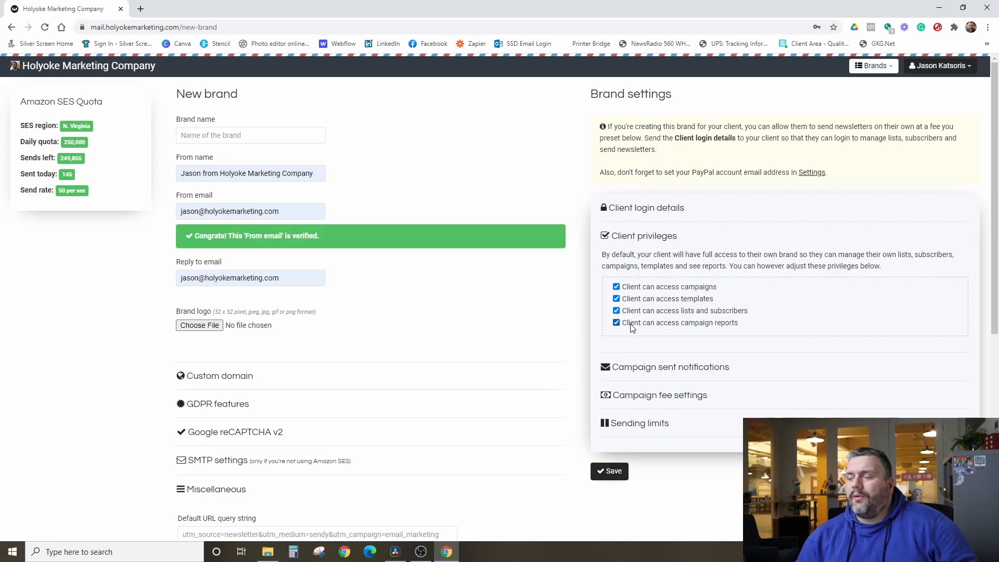
Review the client privileges and the campaign sent notification option in the brand settings
scroll(582, 288, "down", 2)
scroll(598, 298, "up", 2)
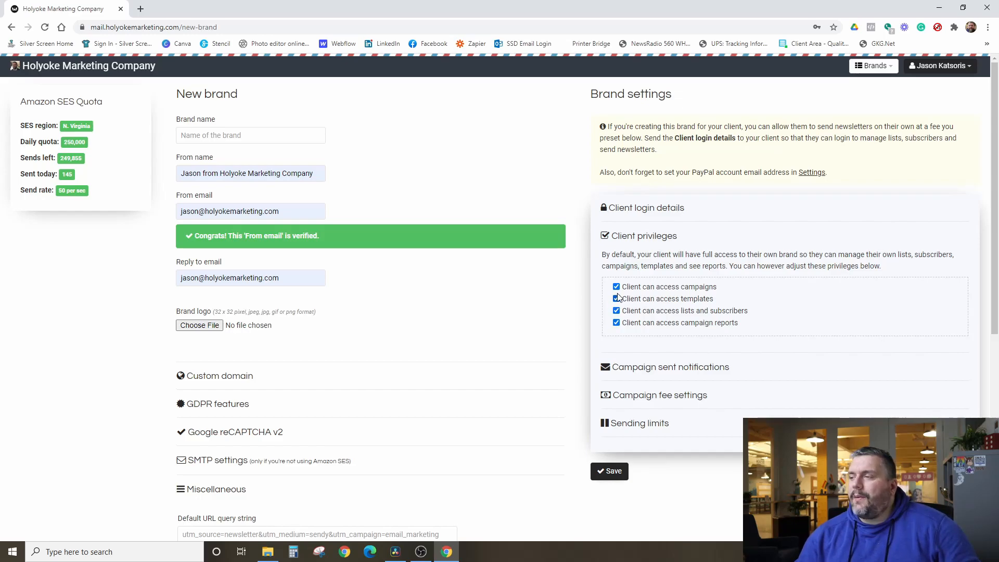
scroll(538, 288, "down", 1)
scroll(538, 288, "up", 1)
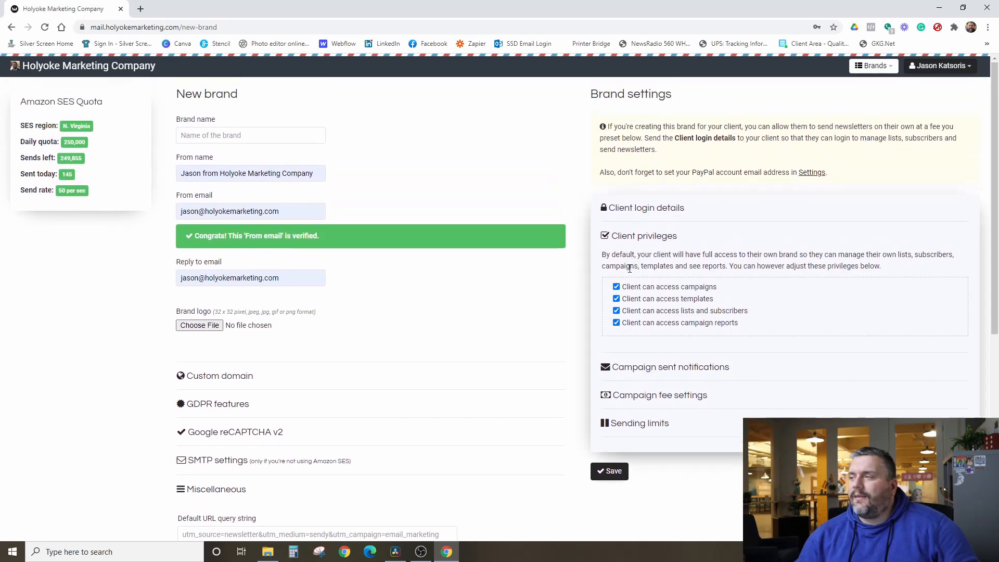
left_click(698, 241)
left_click(760, 270)
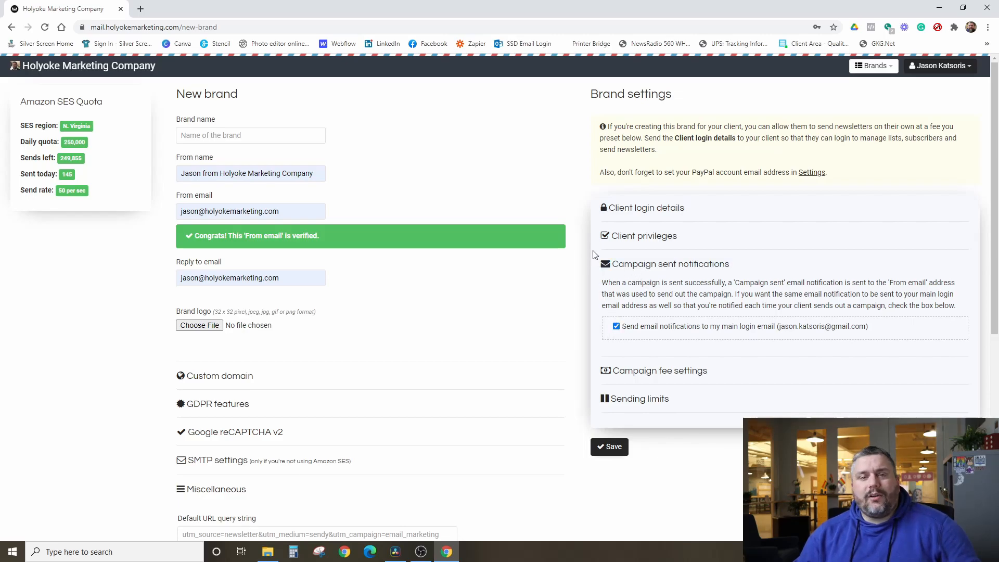
Expand the campaign fee settings to examine the currency, delivery fee and cost per recipient fields
left_click(626, 266)
left_click(631, 293)
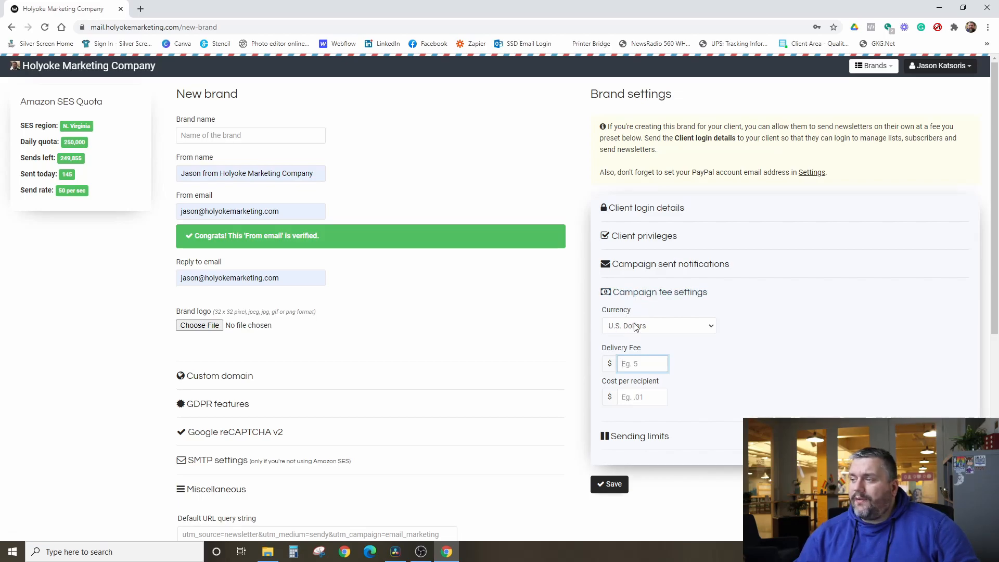
scroll(598, 323, "down", 2)
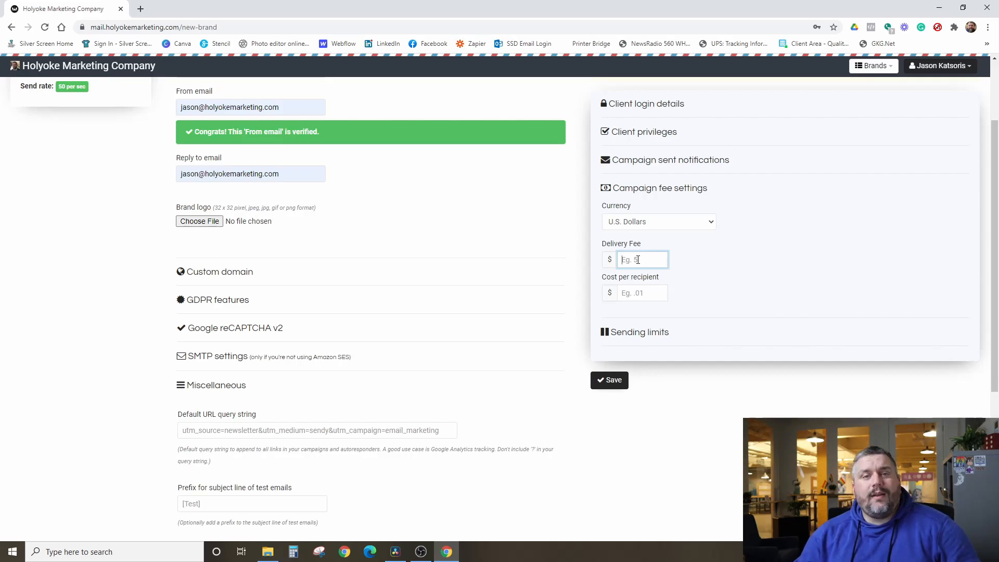
Check the cost per recipient field, then collapse the campaign fee settings
left_click(598, 279)
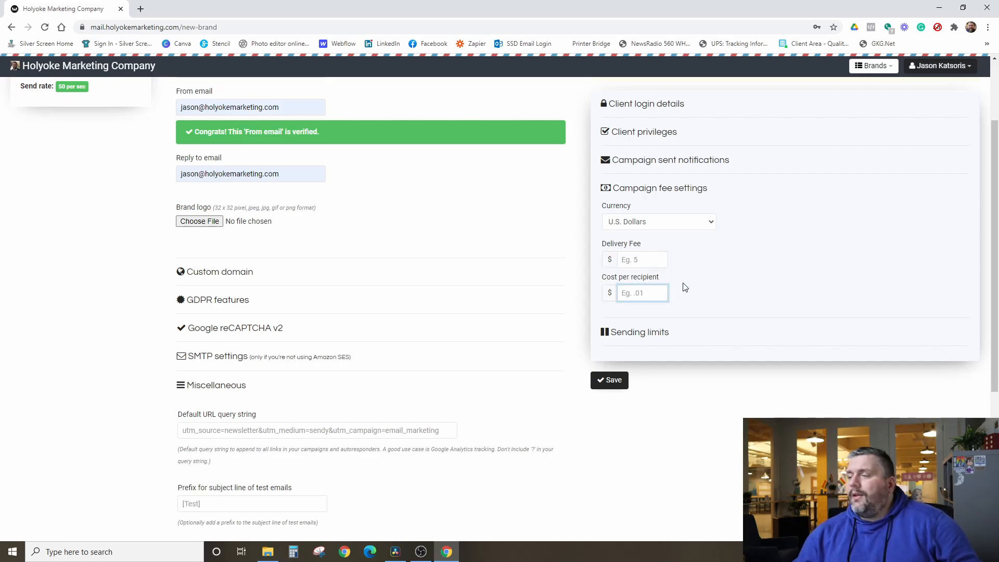
left_click(640, 291)
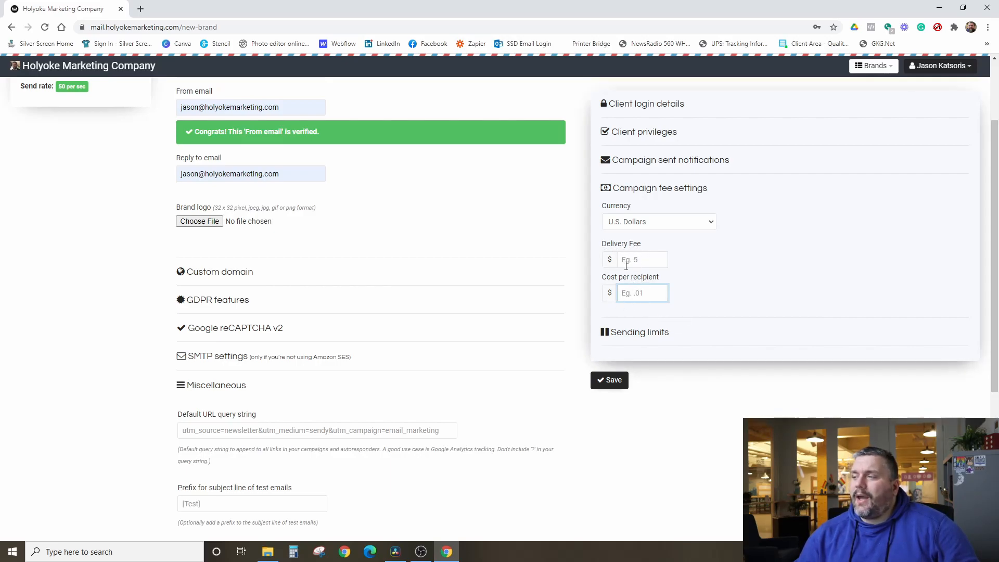
left_click(632, 189)
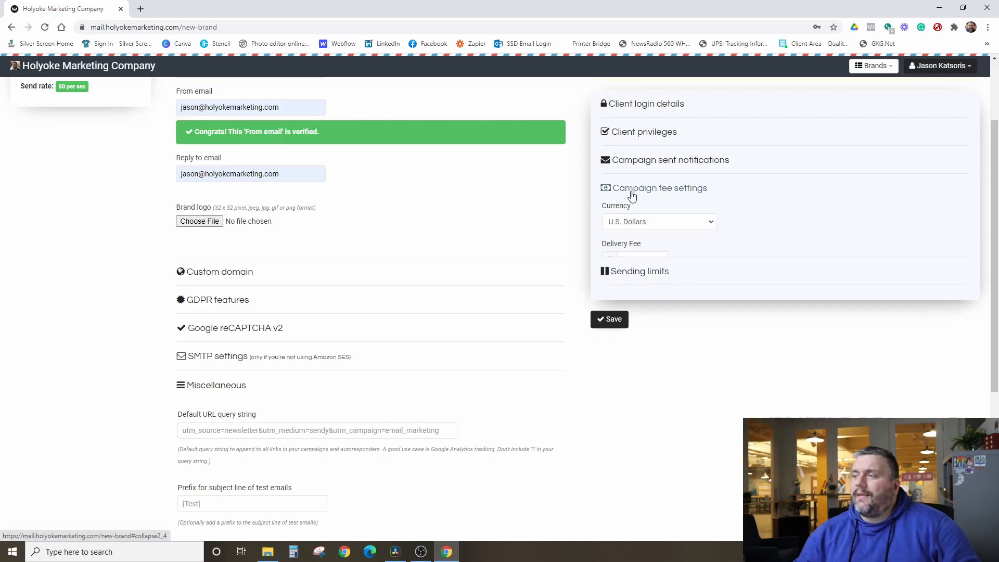
Expand the sending limits section and view the available limit types
left_click(632, 218)
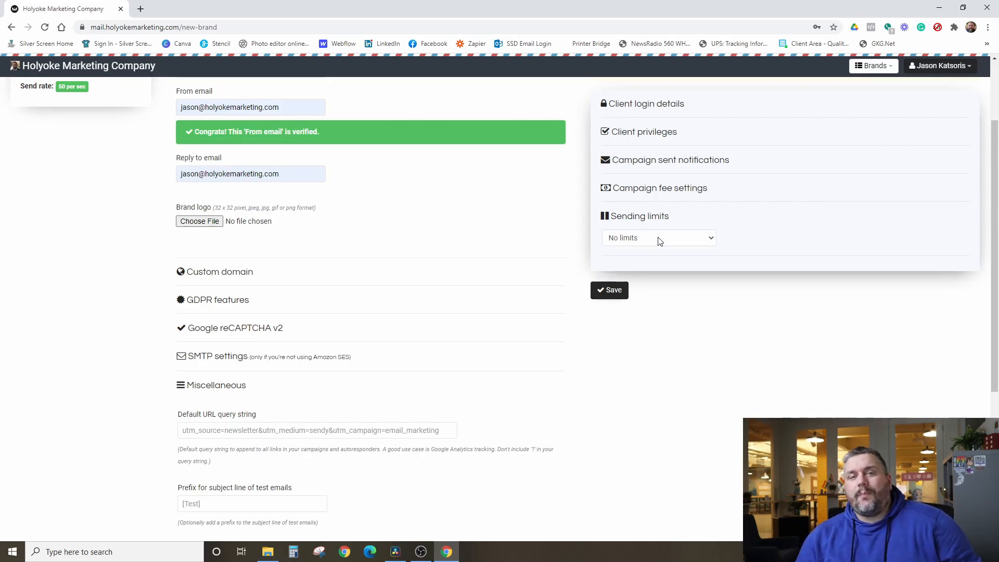
left_click(659, 240)
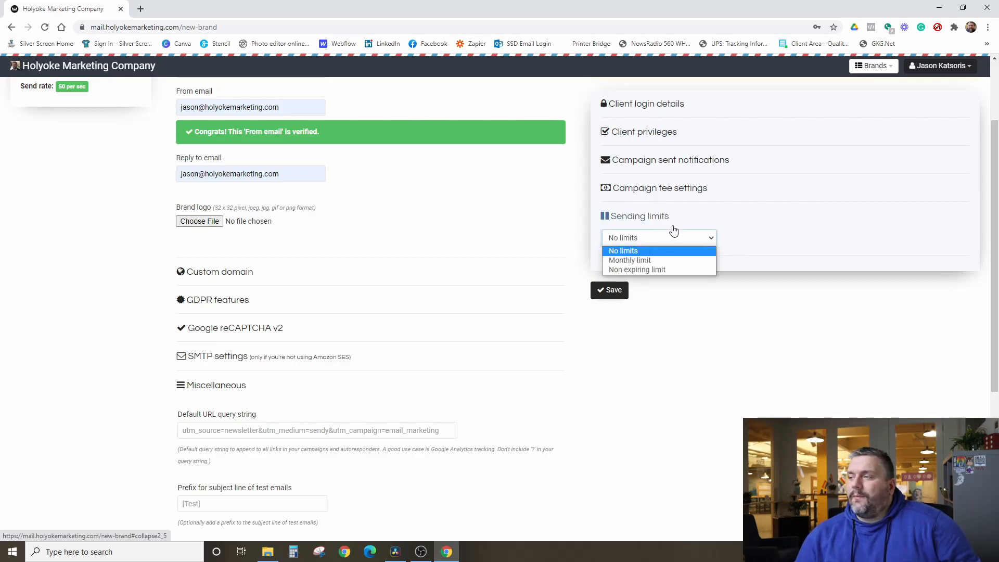
left_click(766, 242)
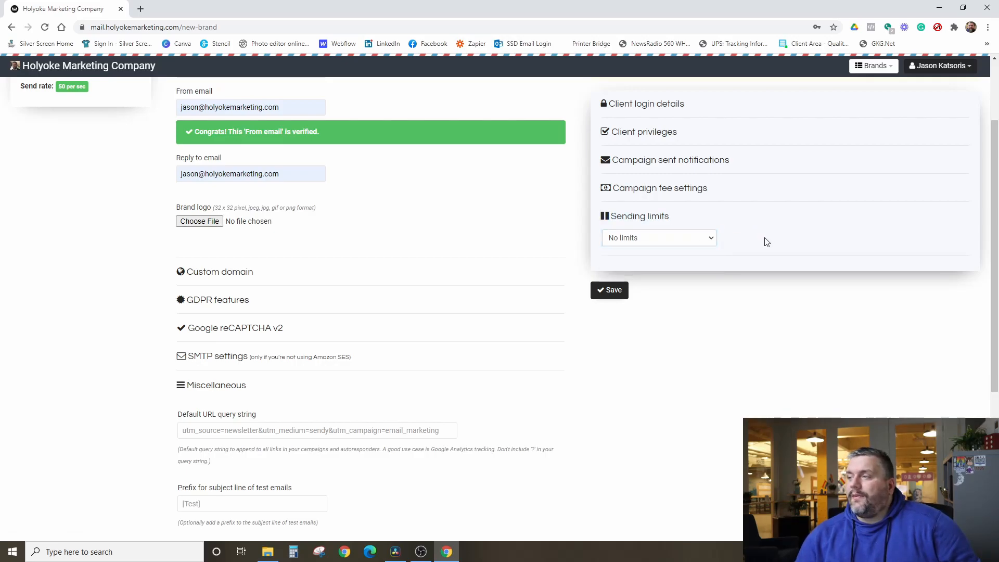
Switch the sending limit to Monthly limit and examine its emails-per-month field and reset day choices
left_click(659, 239)
left_click(632, 263)
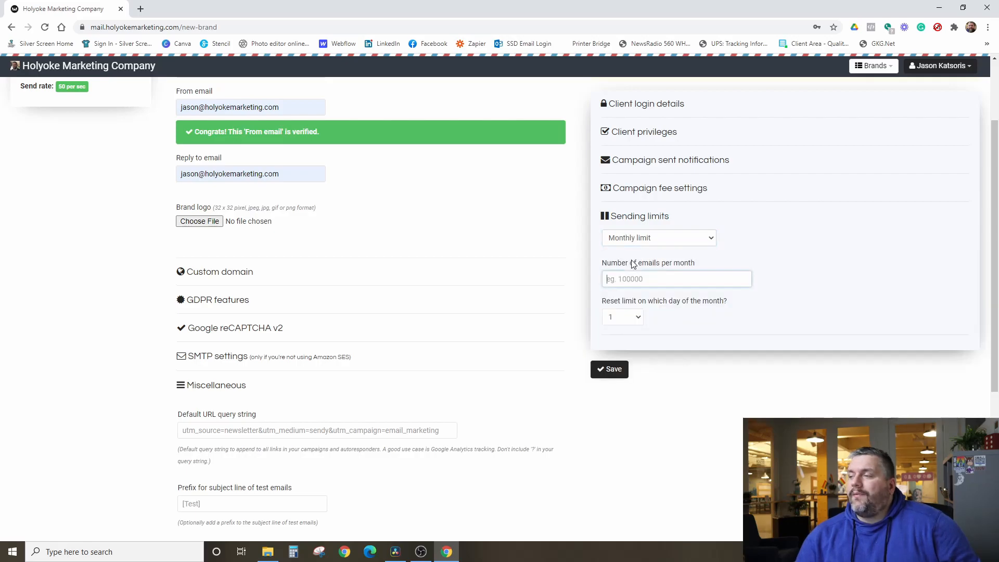
left_click(655, 279)
left_click(750, 248)
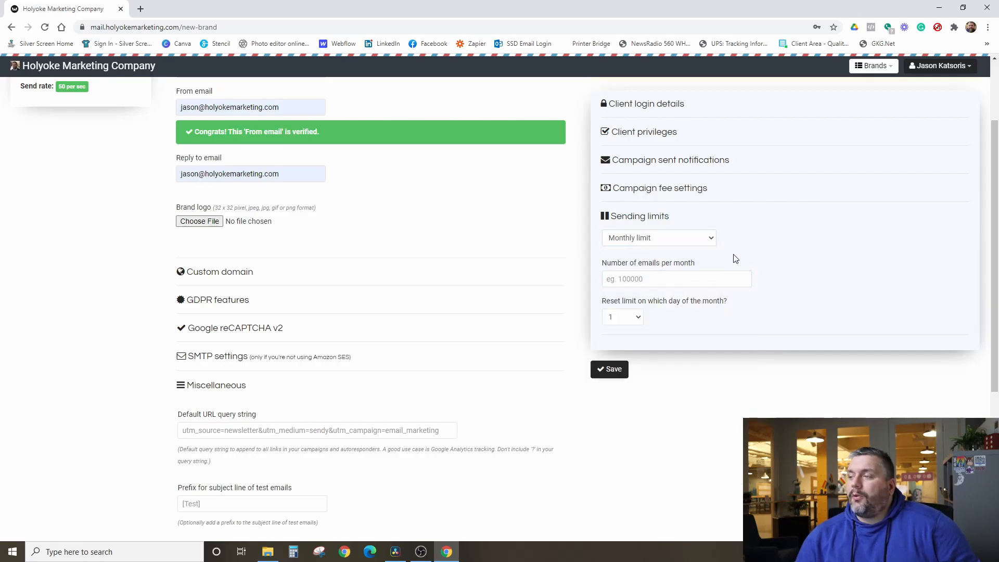
left_click(639, 316)
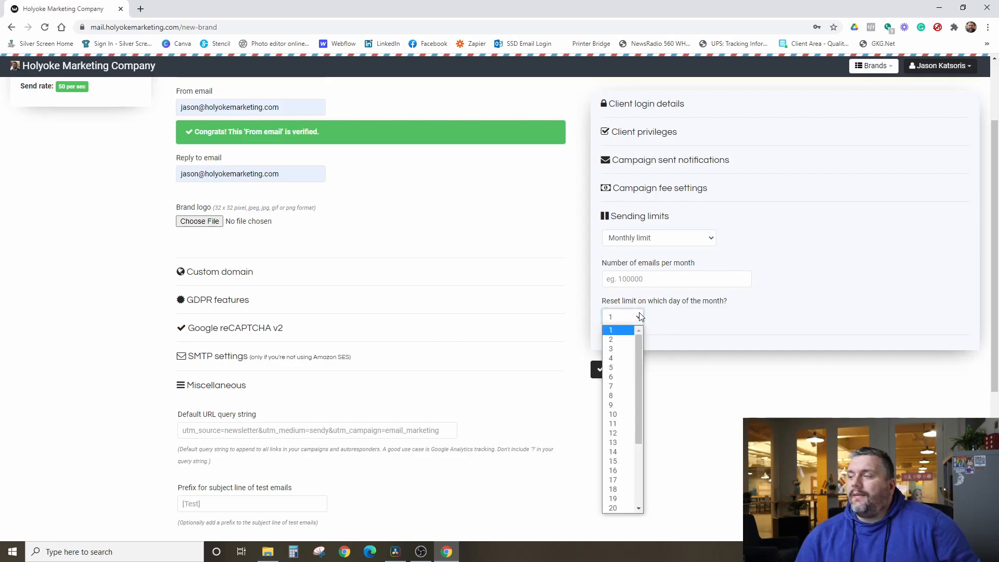
left_click_drag(640, 342, 625, 452)
scroll(622, 416, "up", 4)
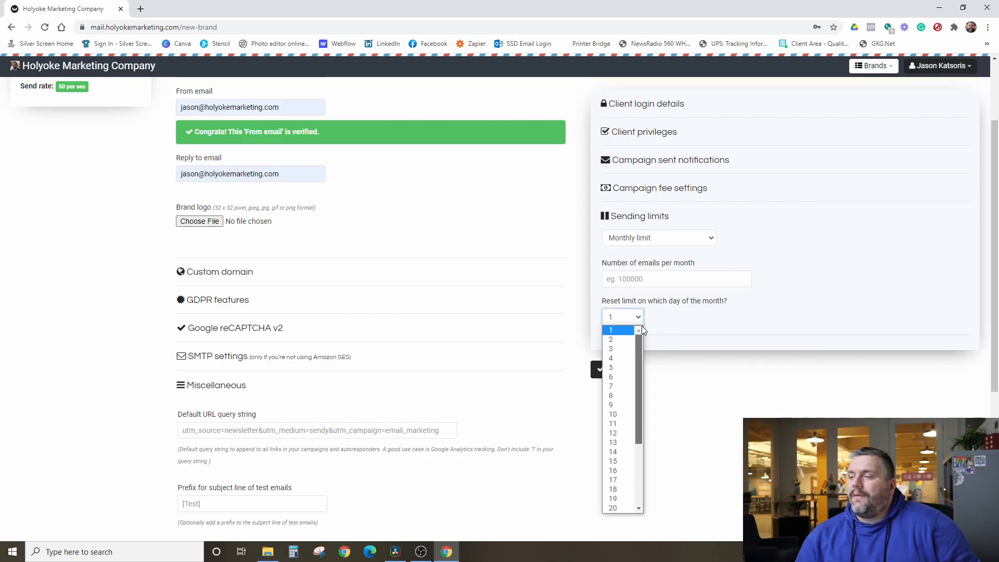
Set the brand's sending limit to Non expiring limit with 100000 as the number of emails
left_click(663, 241)
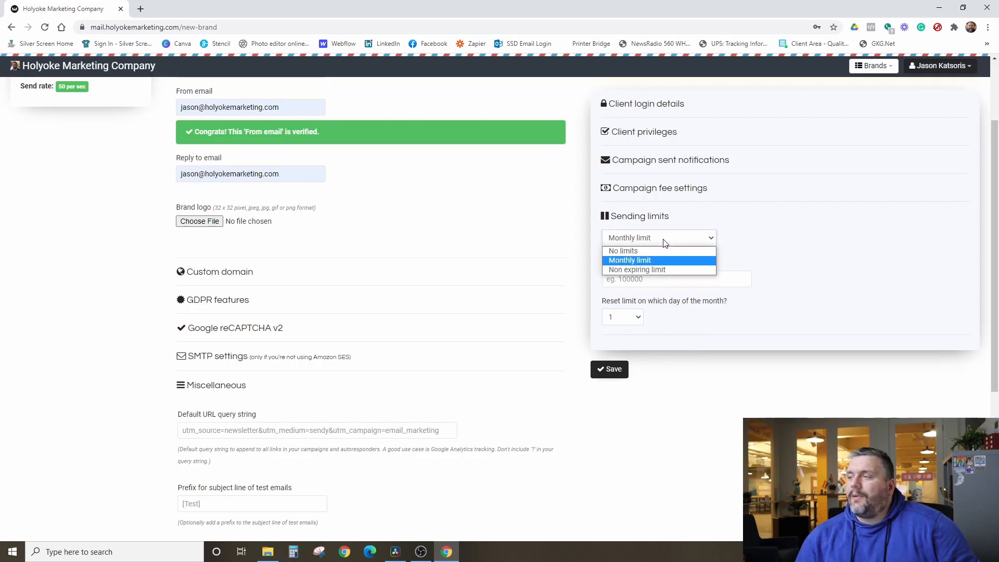
left_click(627, 270)
left_click(648, 280)
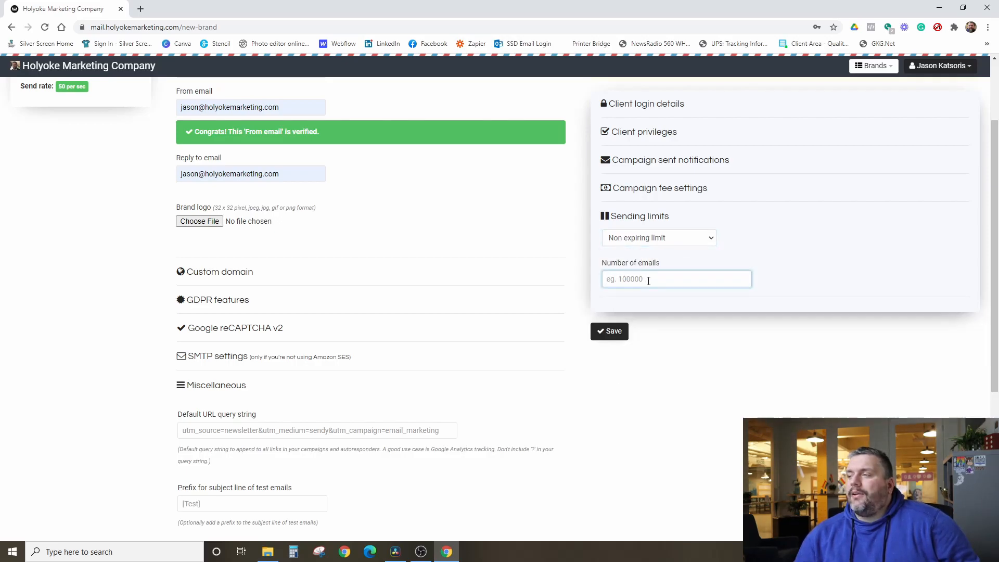
left_click(749, 245)
left_click(661, 277)
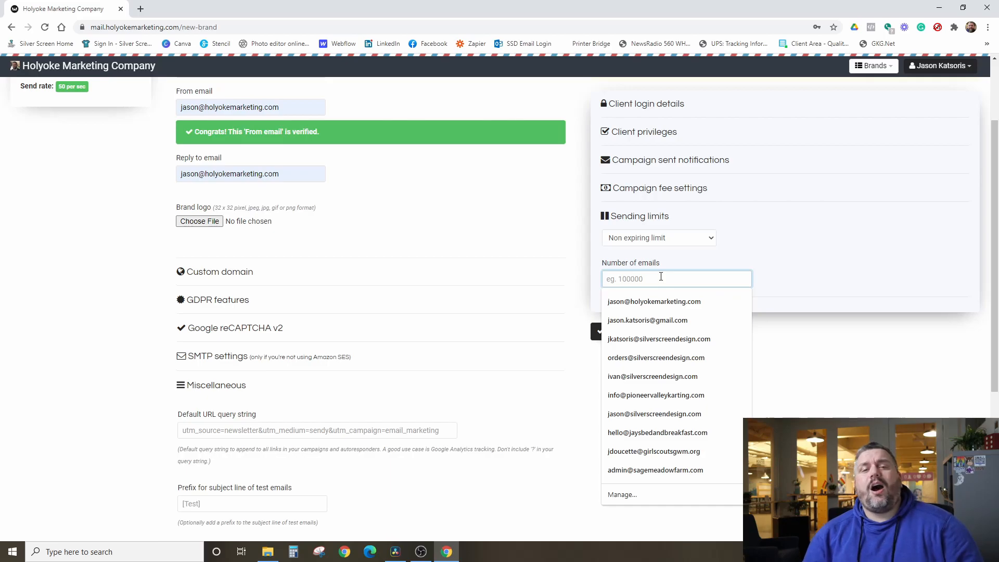
type("100000")
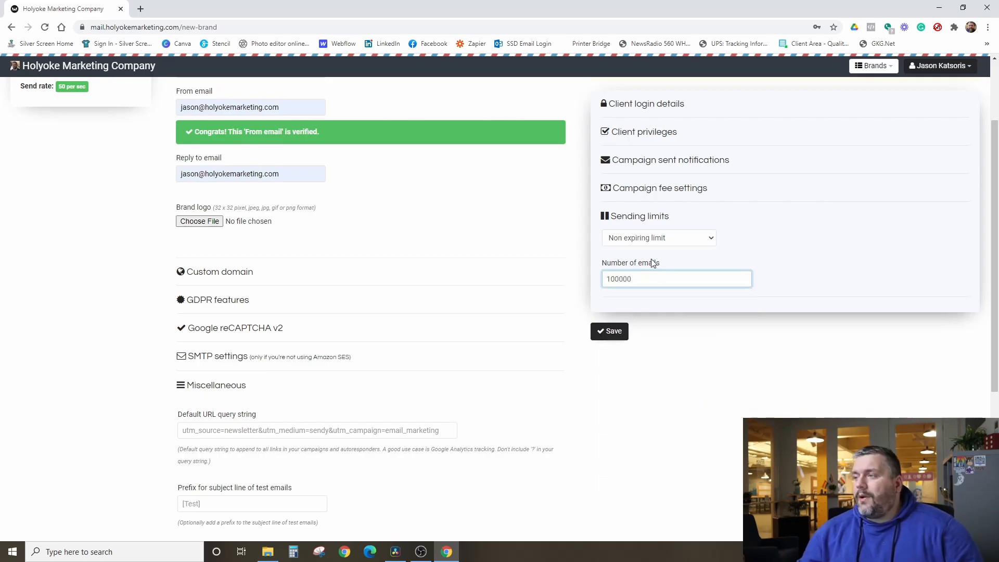
left_click(614, 298)
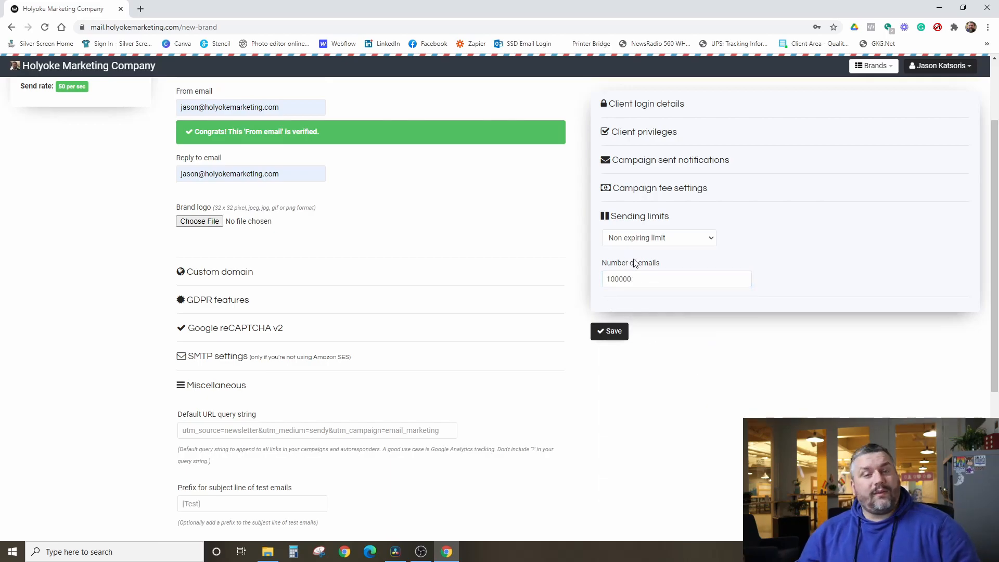